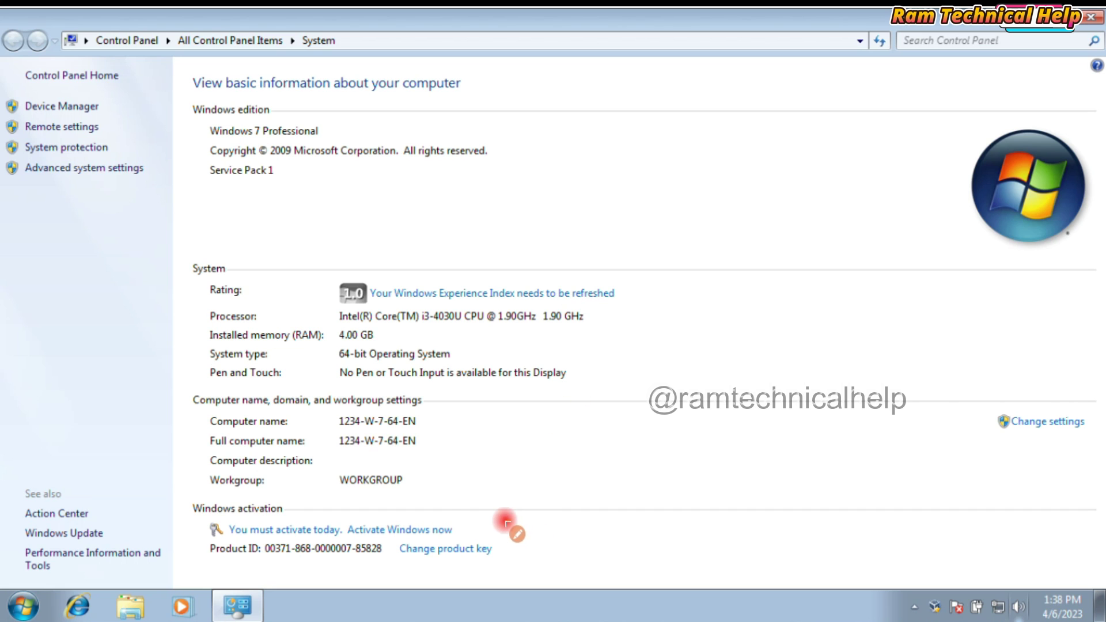
drag(468, 519, 574, 443)
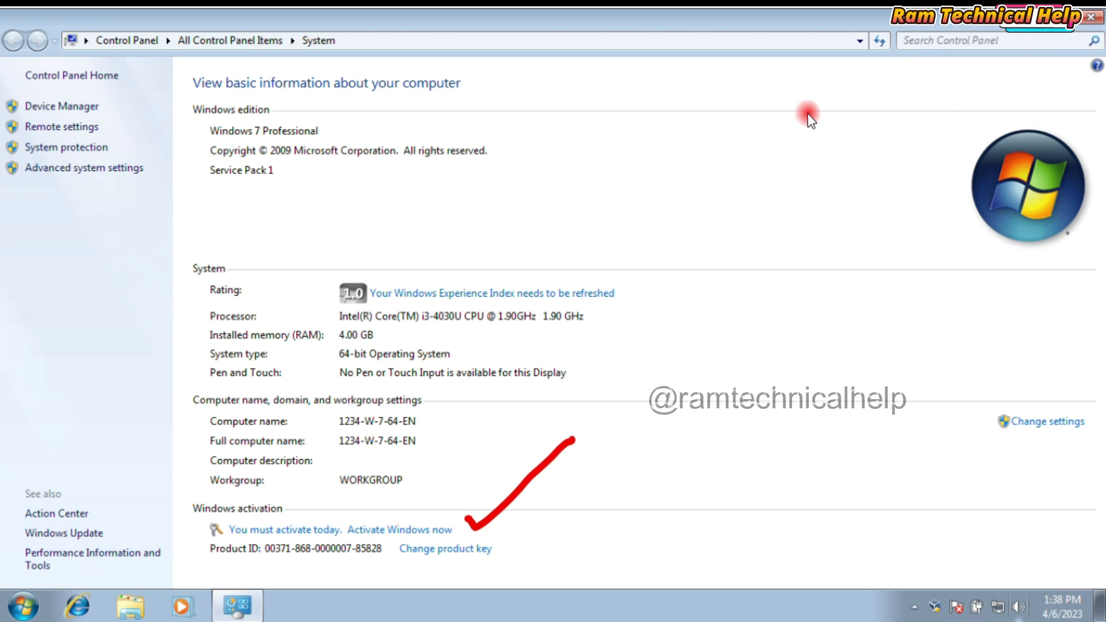
click(1073, 16)
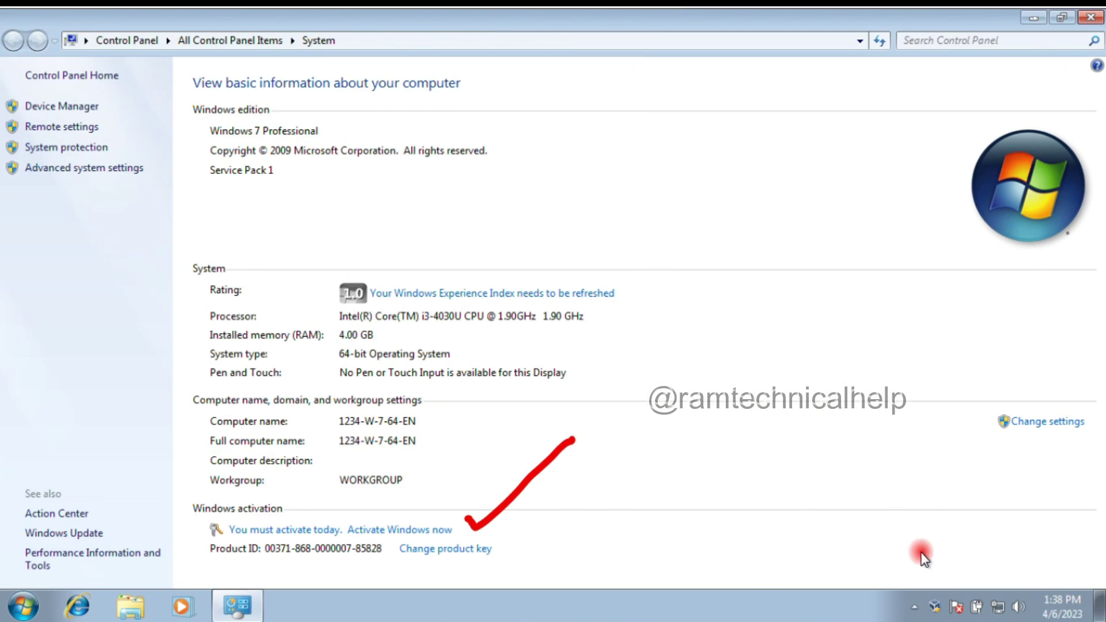
click(1061, 31)
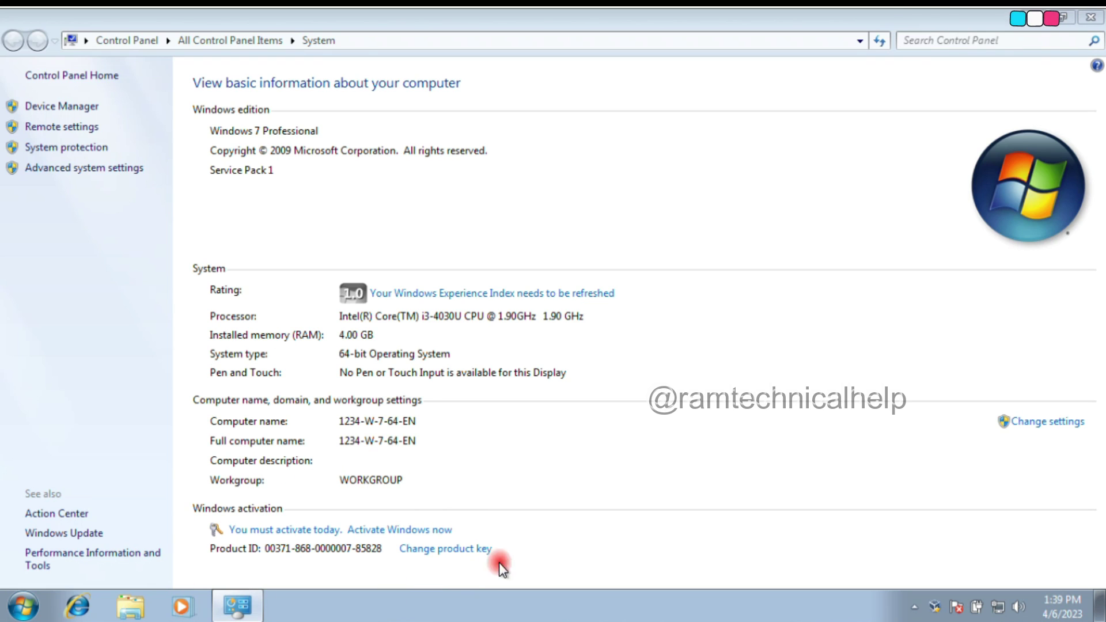
Close the System window and launch the Services console by running Services.msc from the Run dialog.
click(1099, 21)
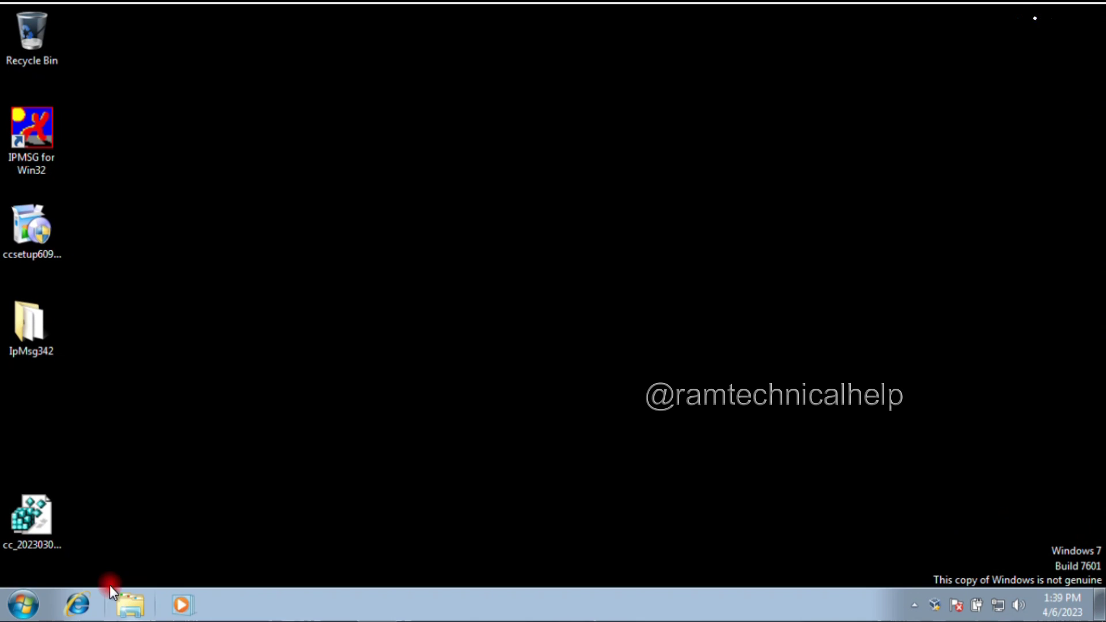
click(26, 600)
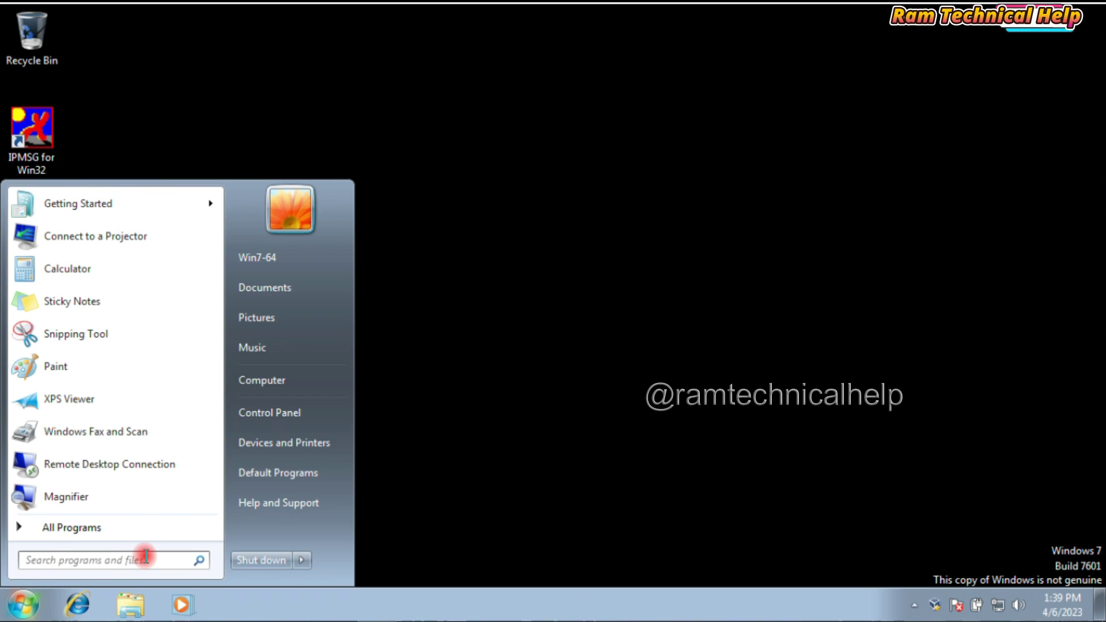
text(run)
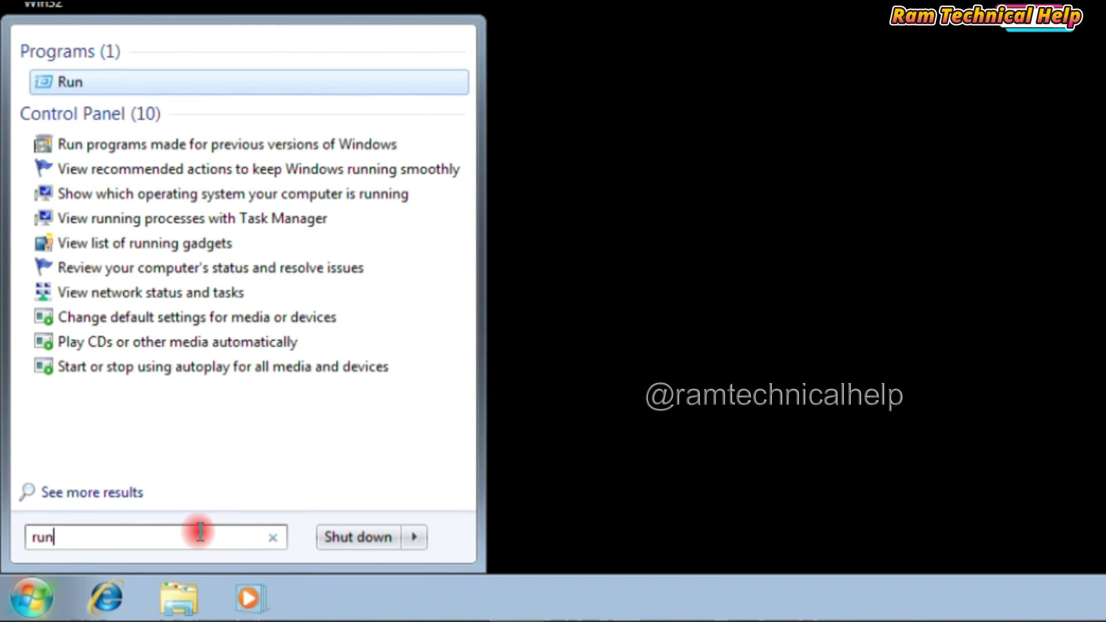
right_click(59, 82)
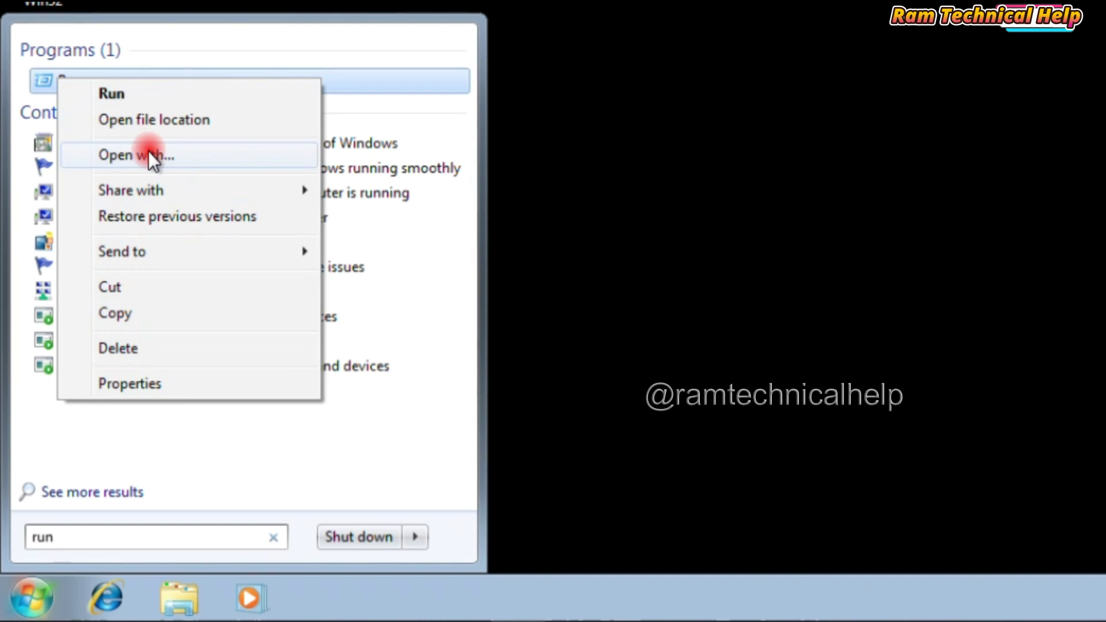
click(108, 94)
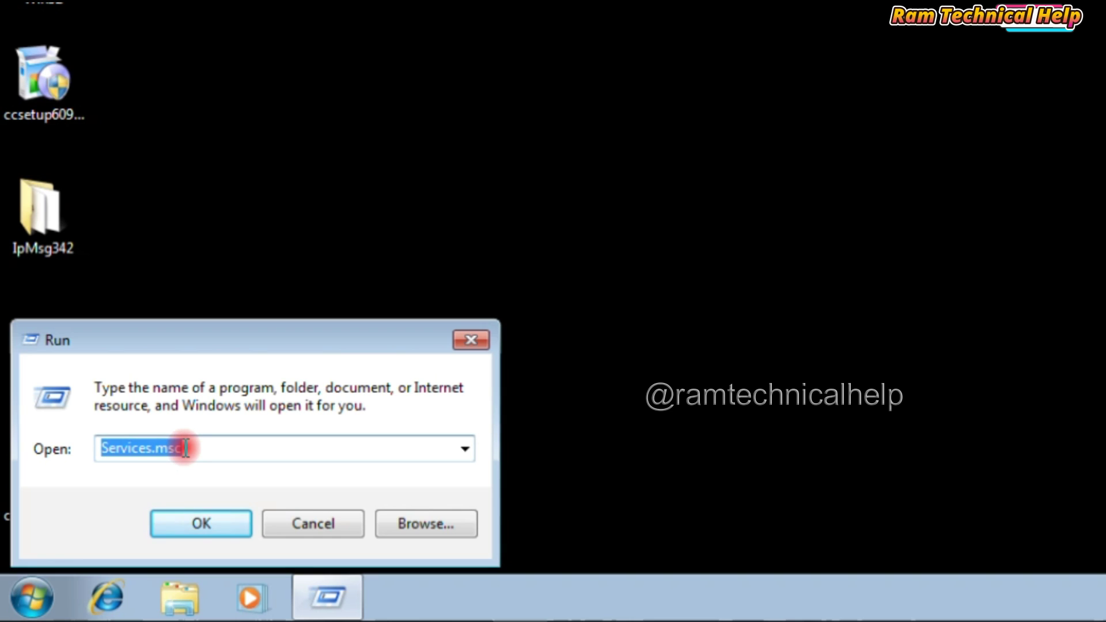
click(185, 448)
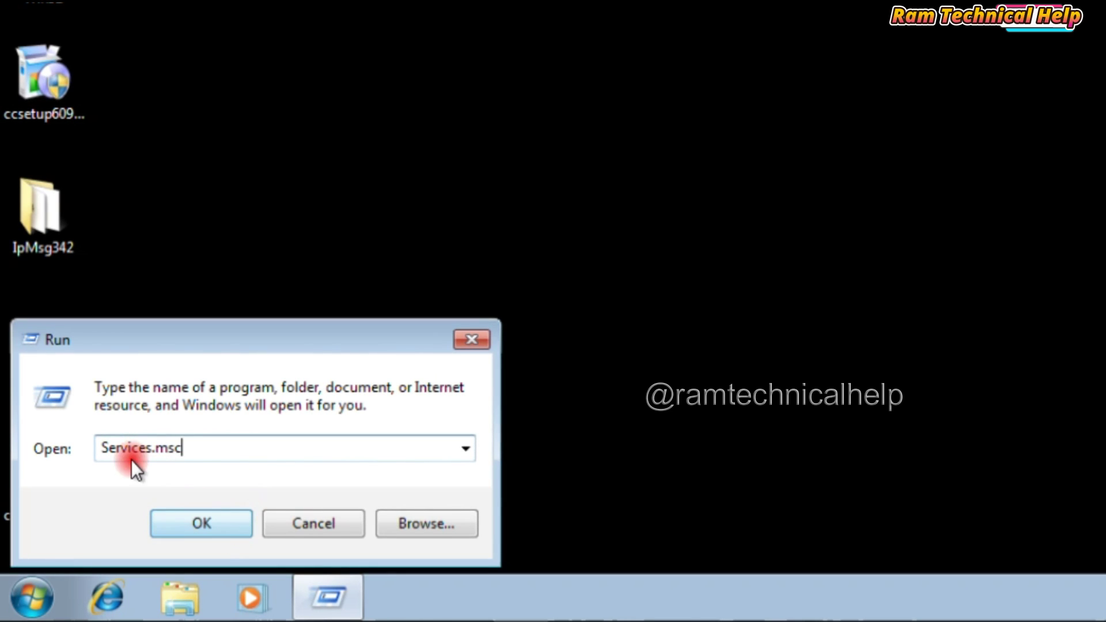
click(176, 532)
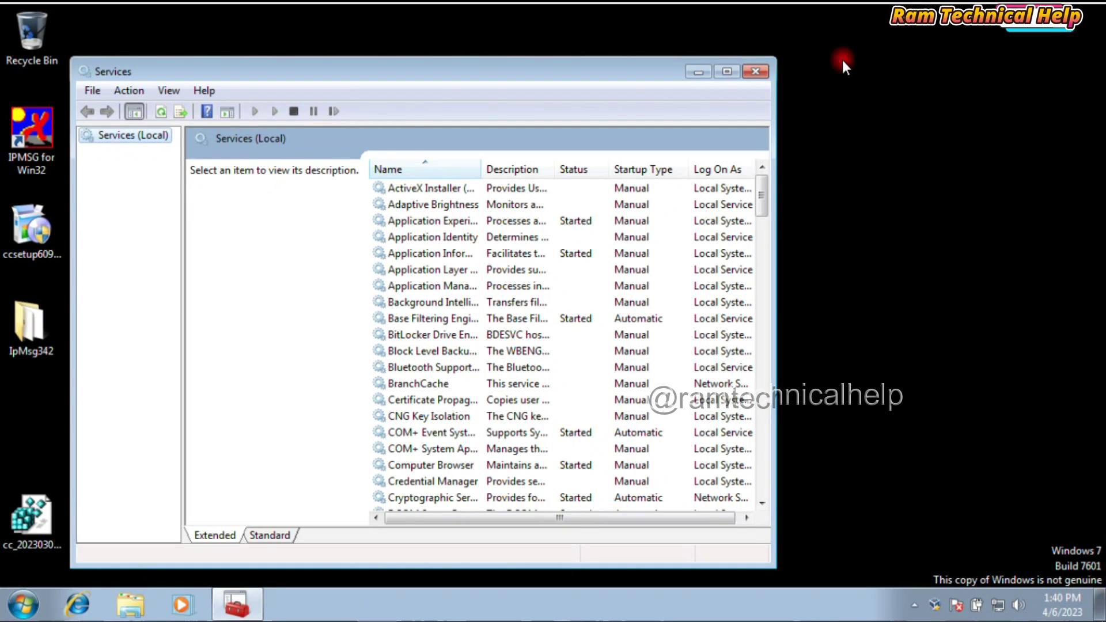
Maximize the Services window and open the properties of the Software Protection service.
click(729, 72)
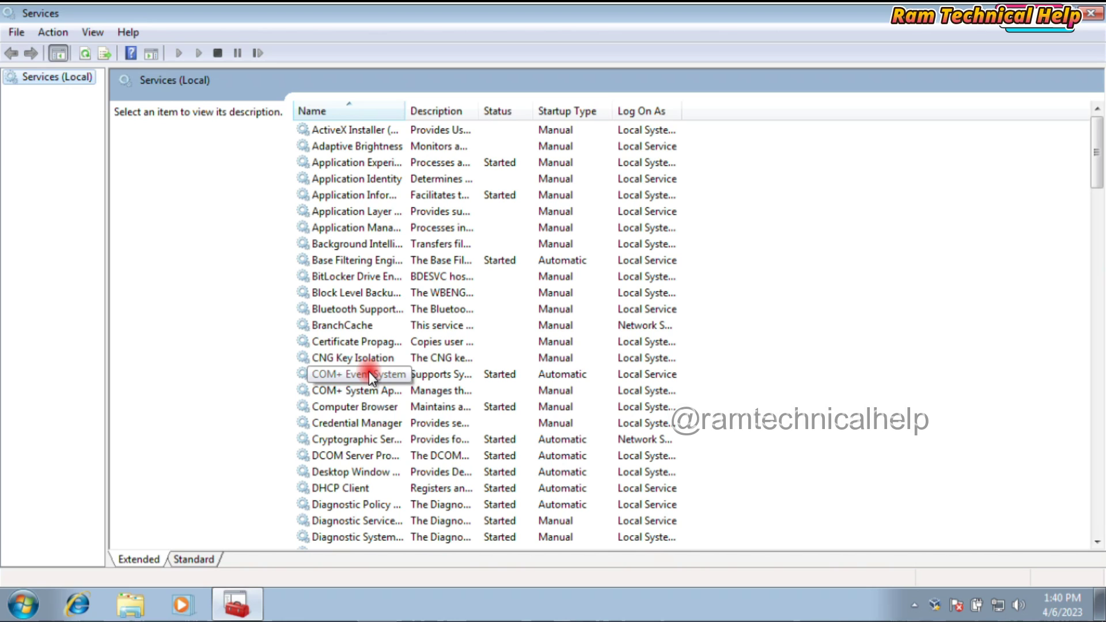
click(365, 346)
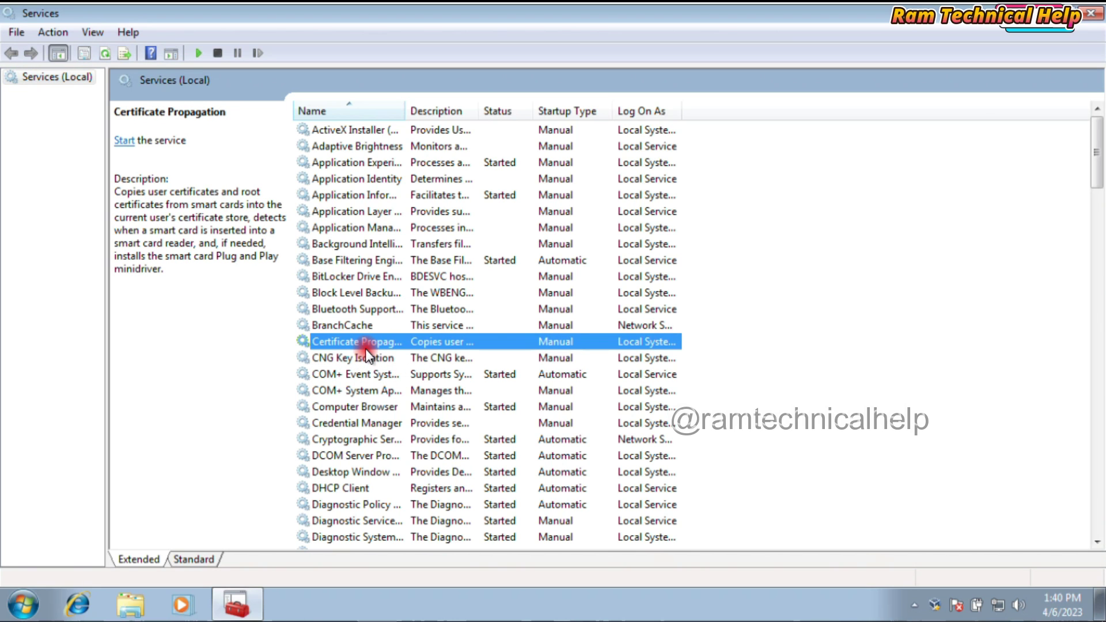
key(p)
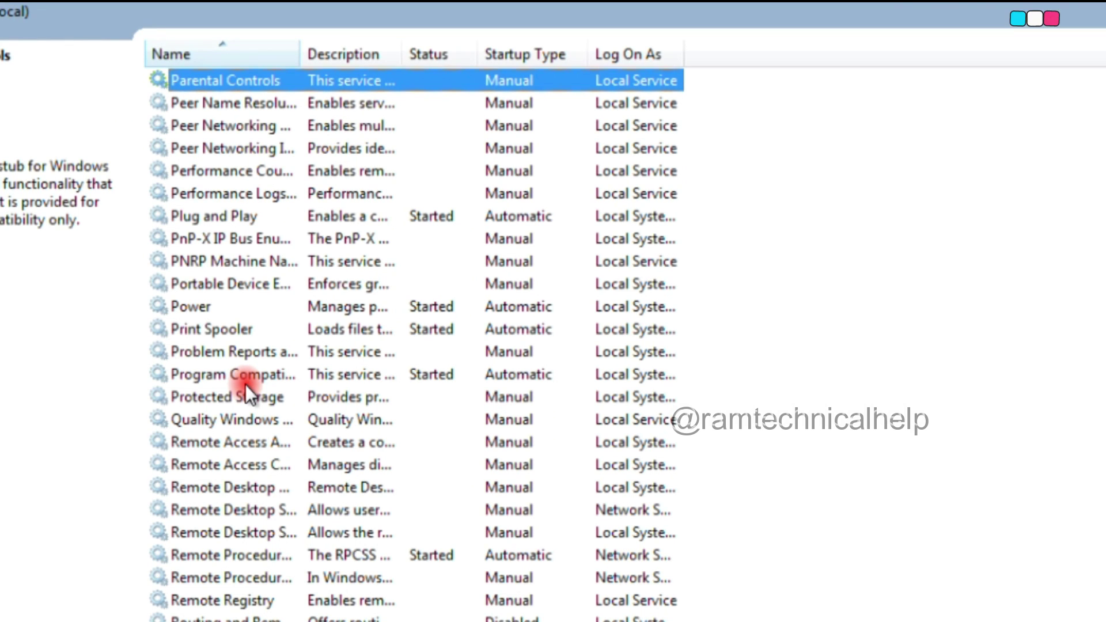
text(so)
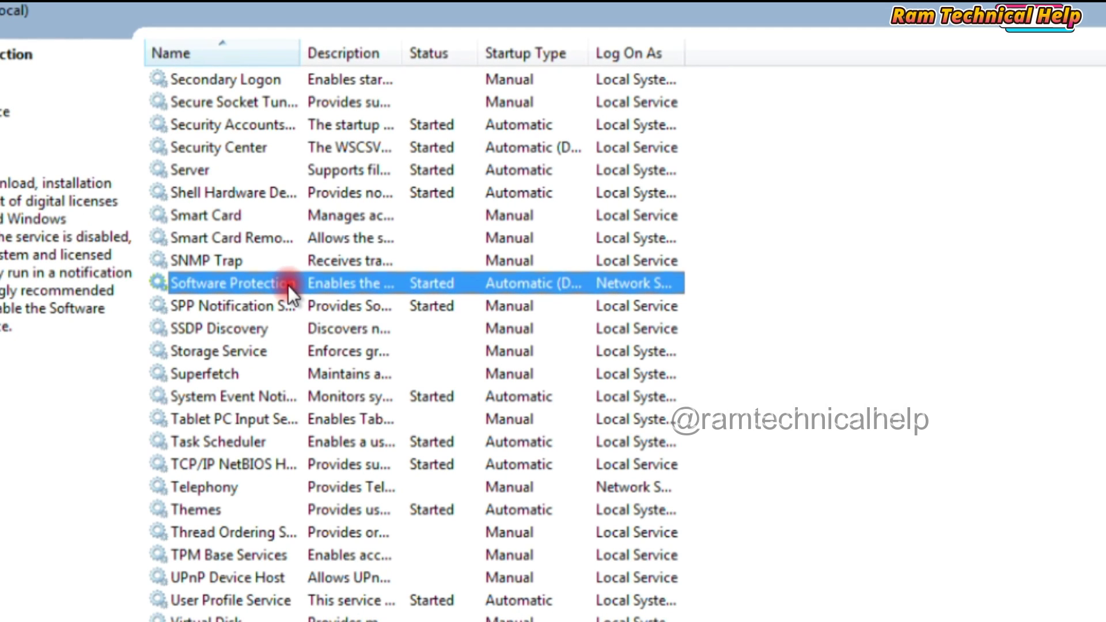
double_click(288, 285)
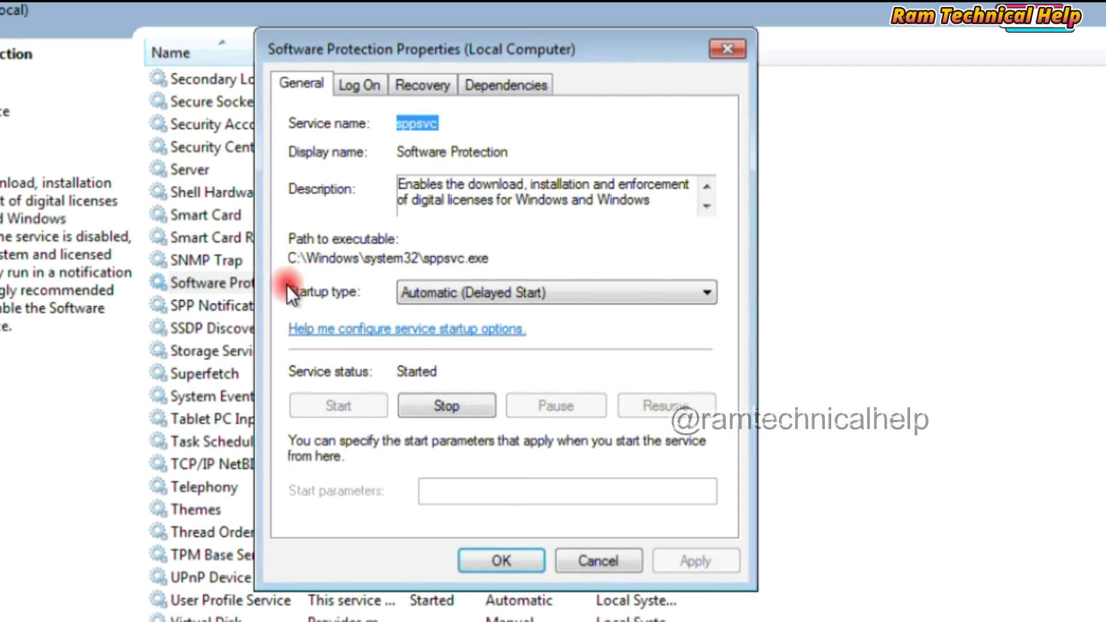
Set the Software Protection service's startup type to Disabled, stop the service and apply the changes.
click(511, 295)
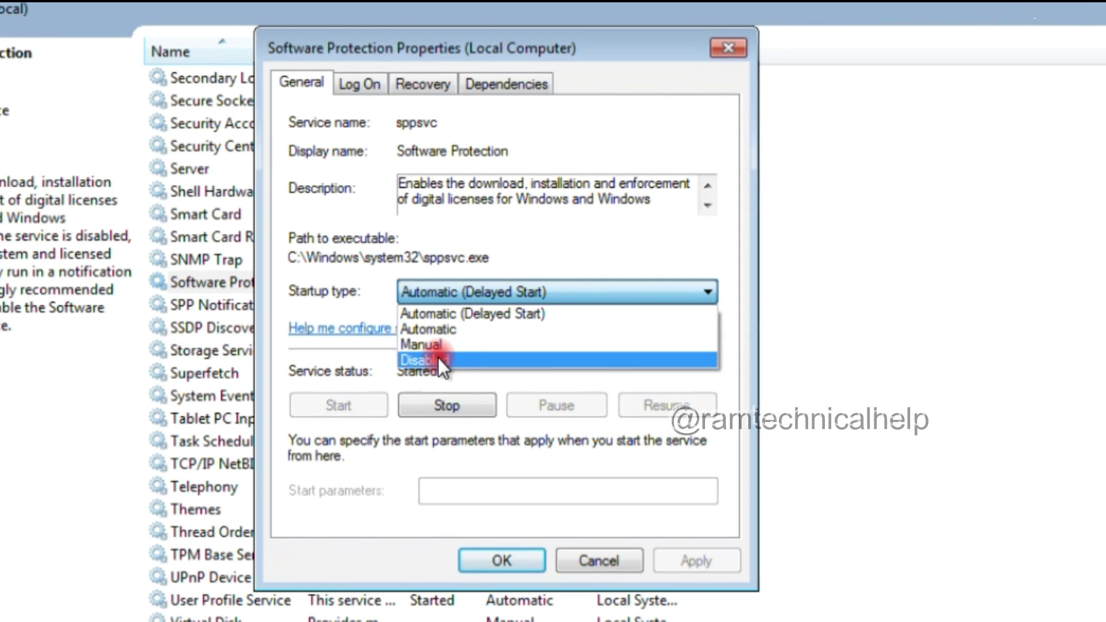
click(438, 357)
click(459, 412)
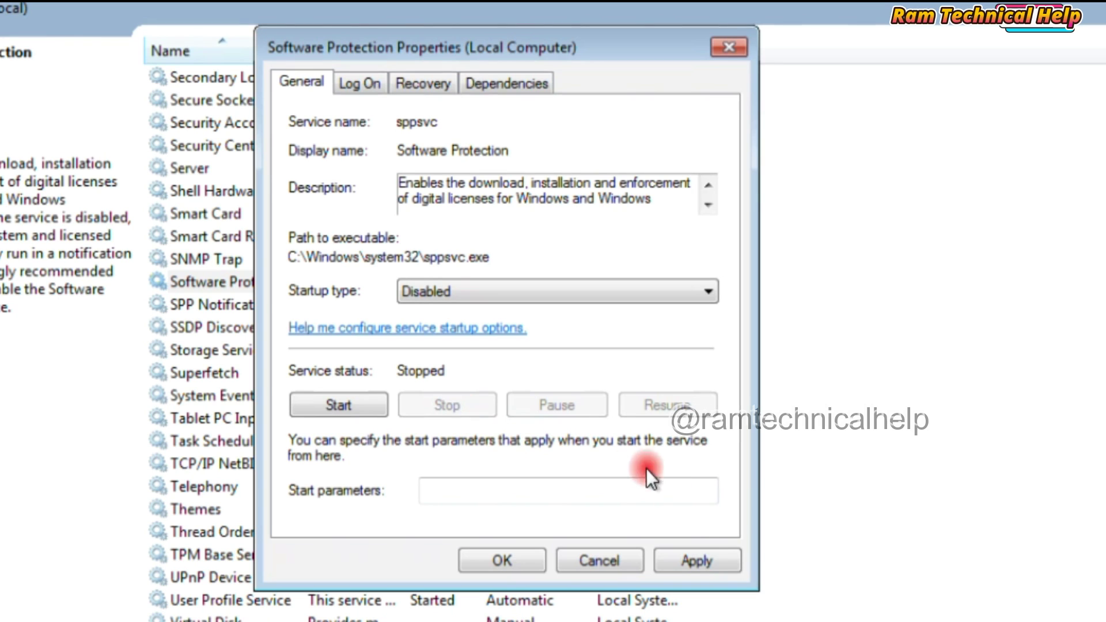
click(710, 561)
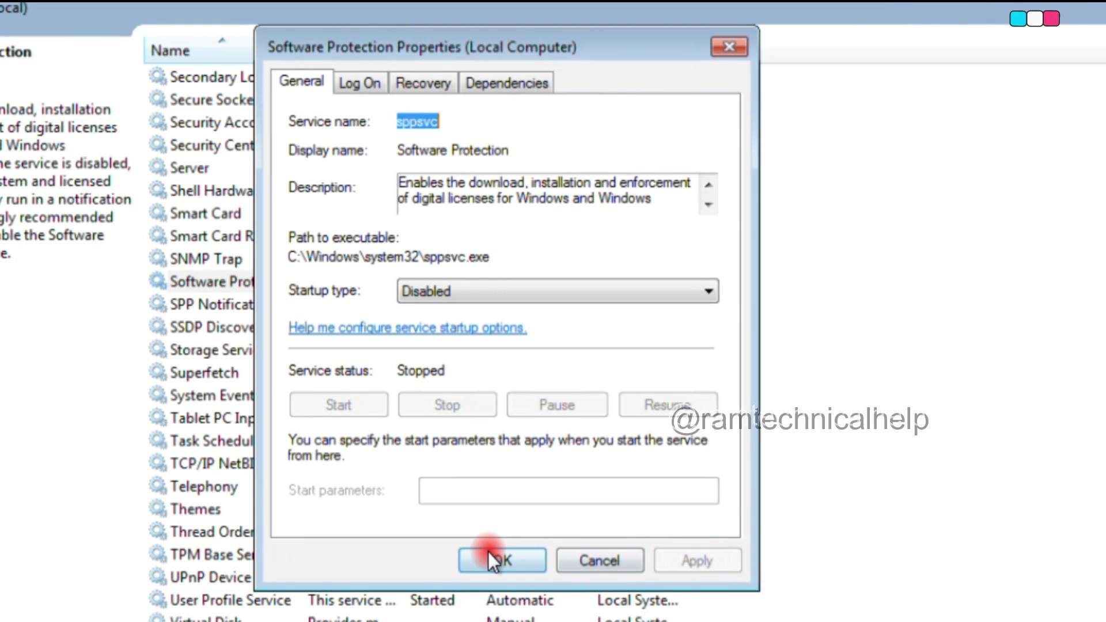
click(488, 559)
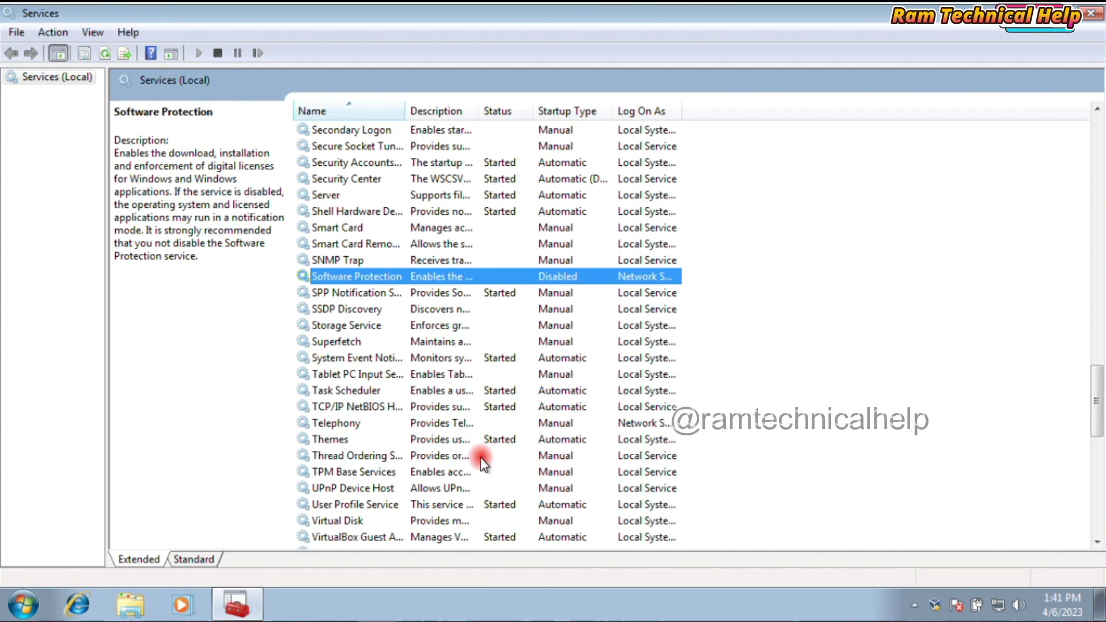
Locate the Windows Update service in the list and open its properties.
scroll(403, 459, down, 2)
scroll(358, 454, down, 2)
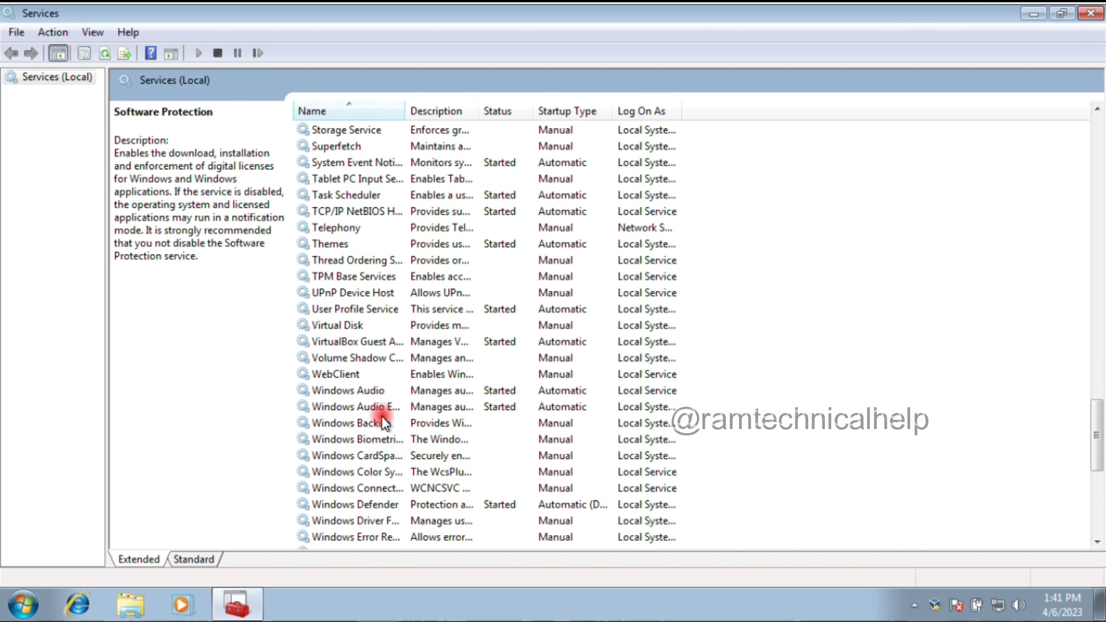
scroll(381, 487, down, 3)
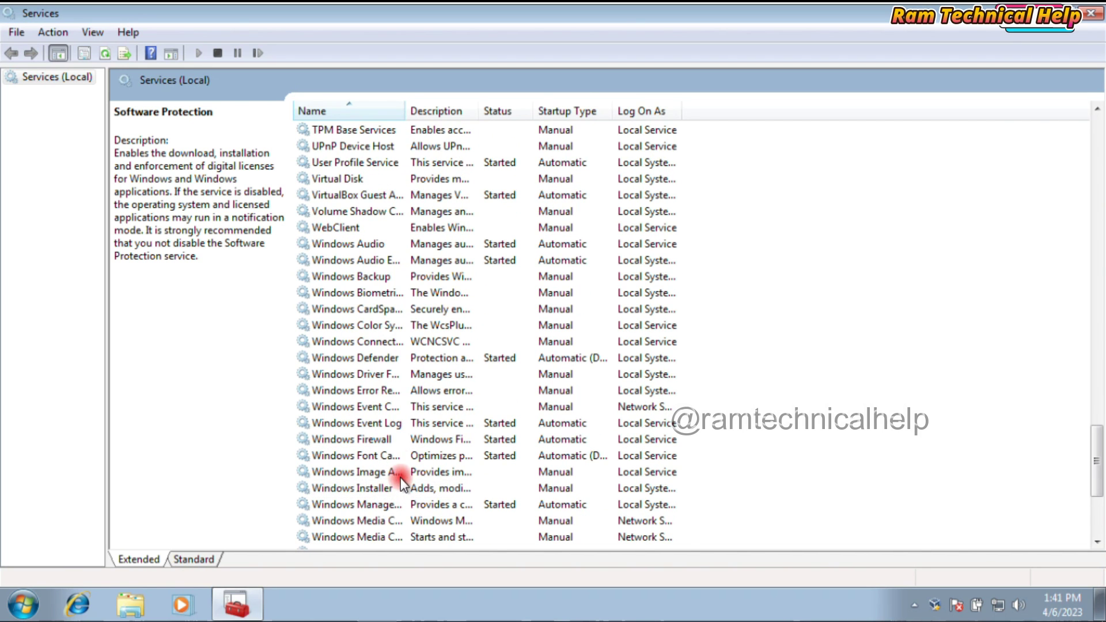
scroll(400, 497, down, 1)
scroll(400, 500, down, 3)
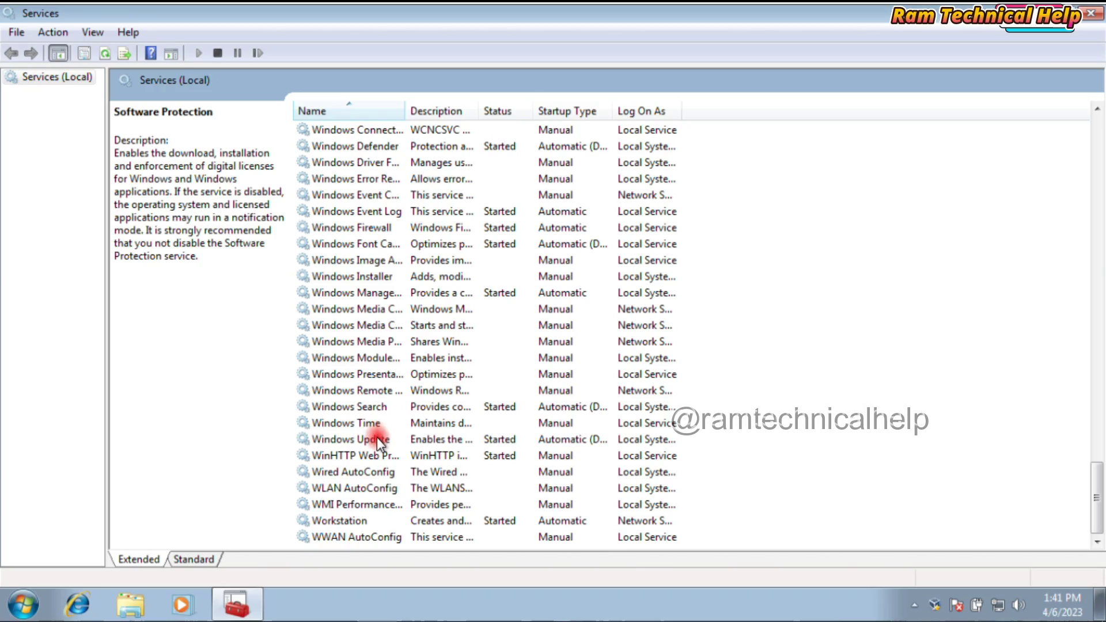
click(378, 439)
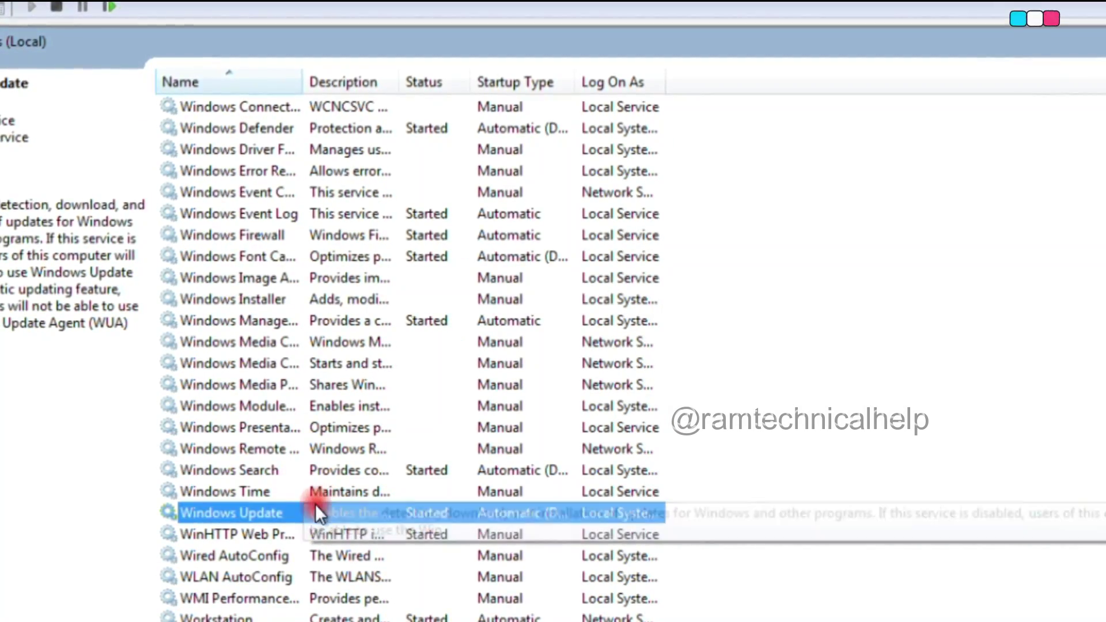
double_click(293, 512)
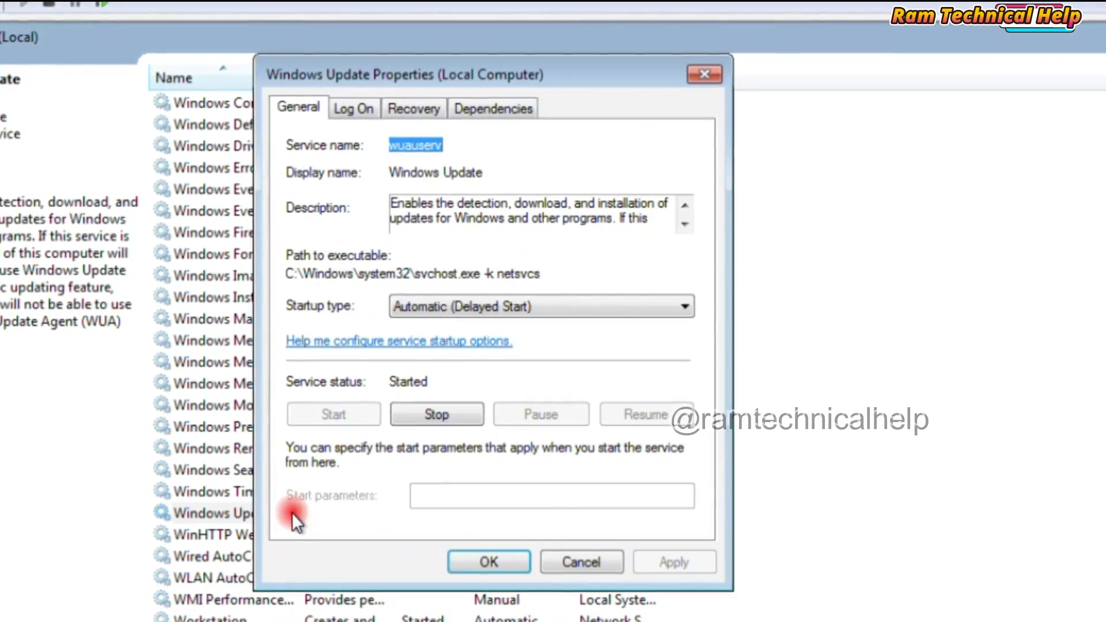
Set the Windows Update service's startup type to Disabled, stop the service and apply the changes.
click(497, 308)
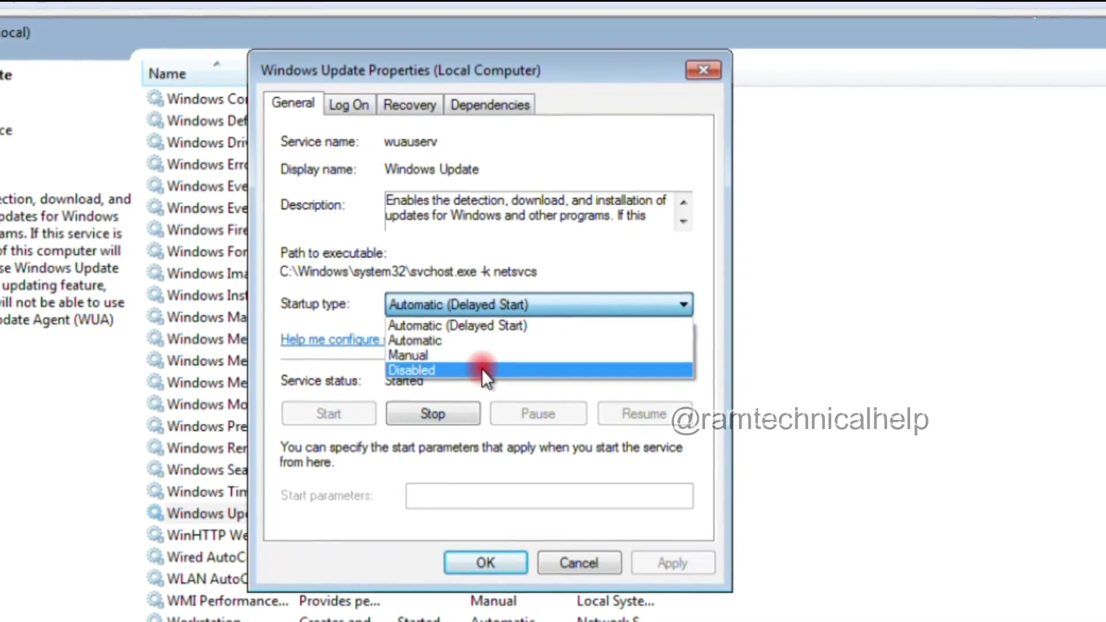
click(482, 369)
click(438, 417)
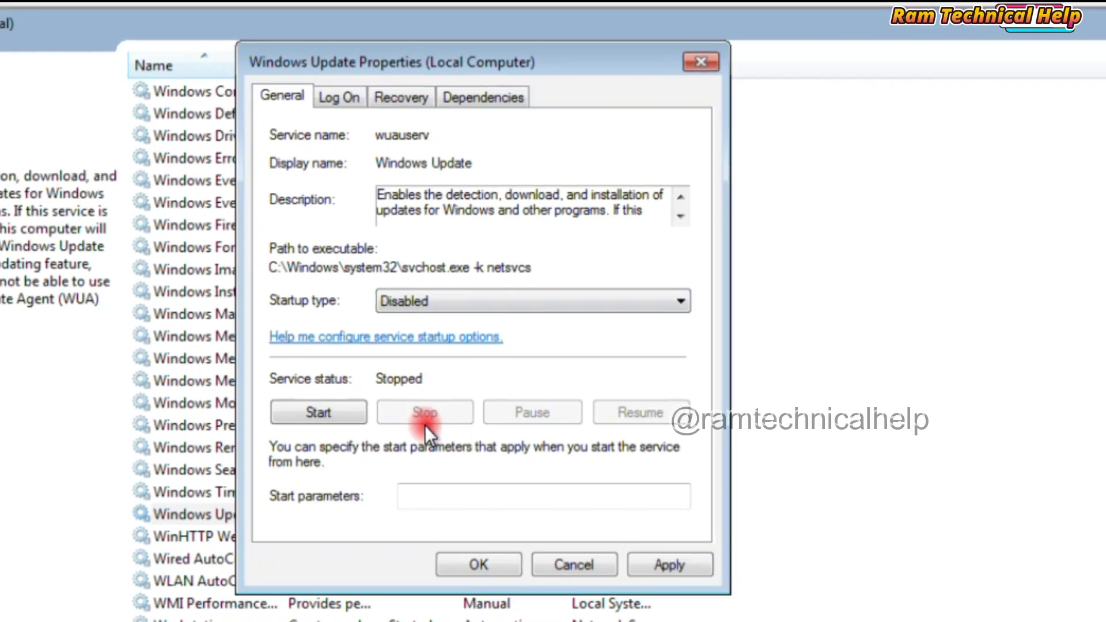
click(669, 568)
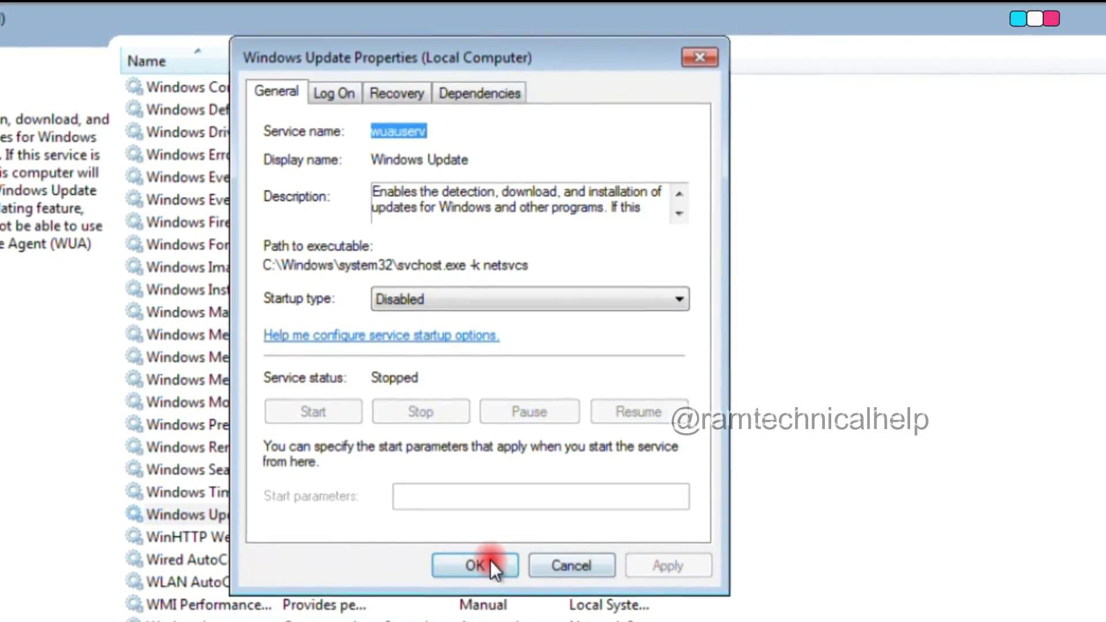
click(489, 560)
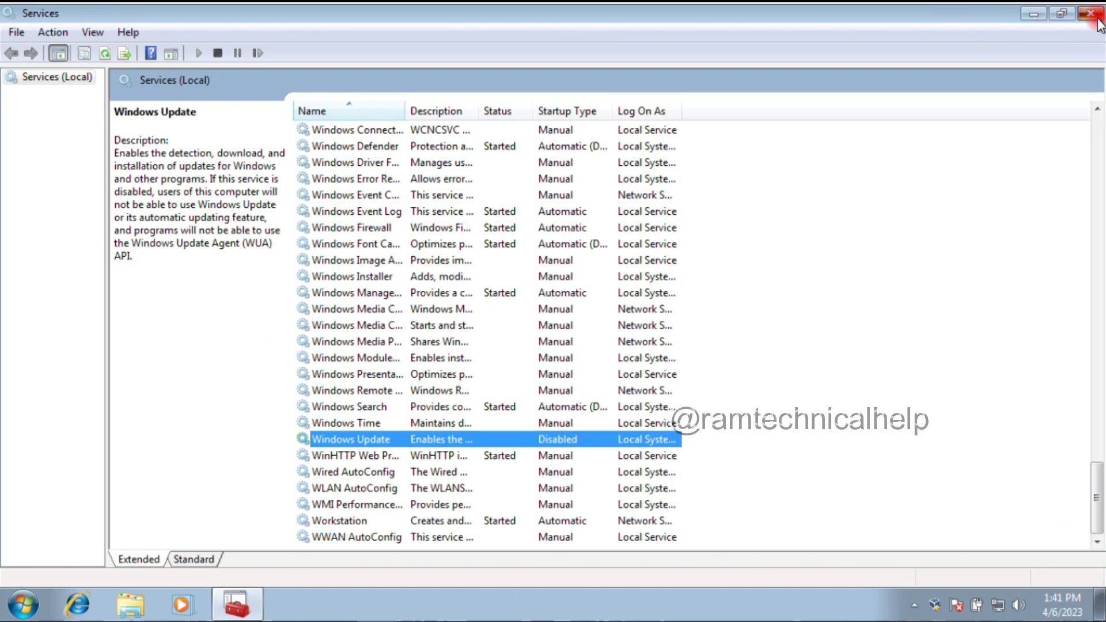
Close the Services window and open the Computer properties to check the Windows activation status.
click(1096, 17)
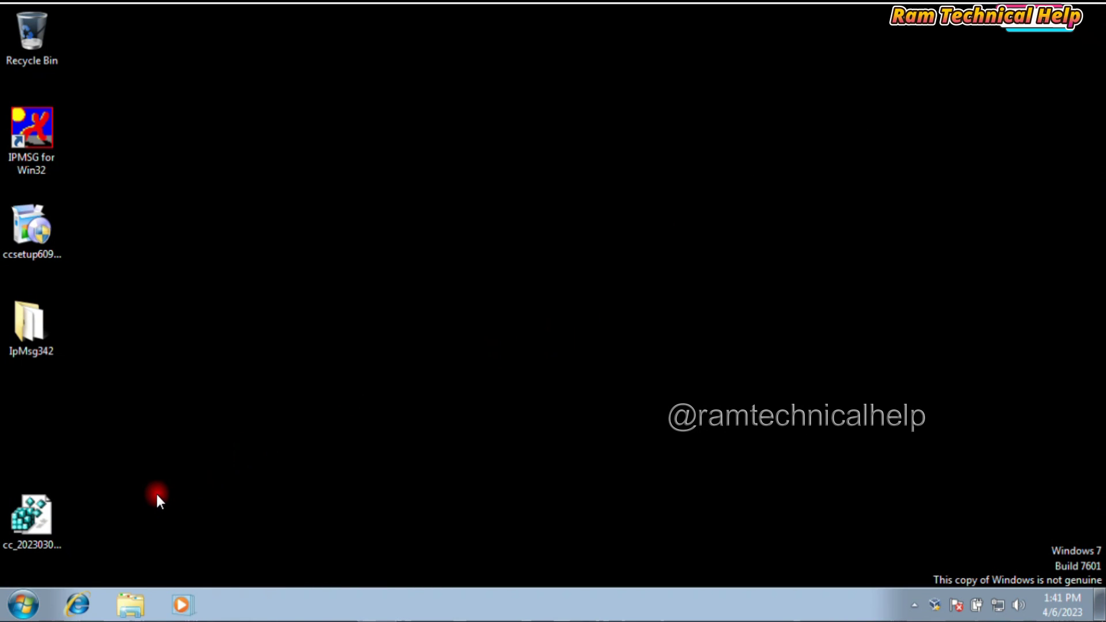
click(26, 605)
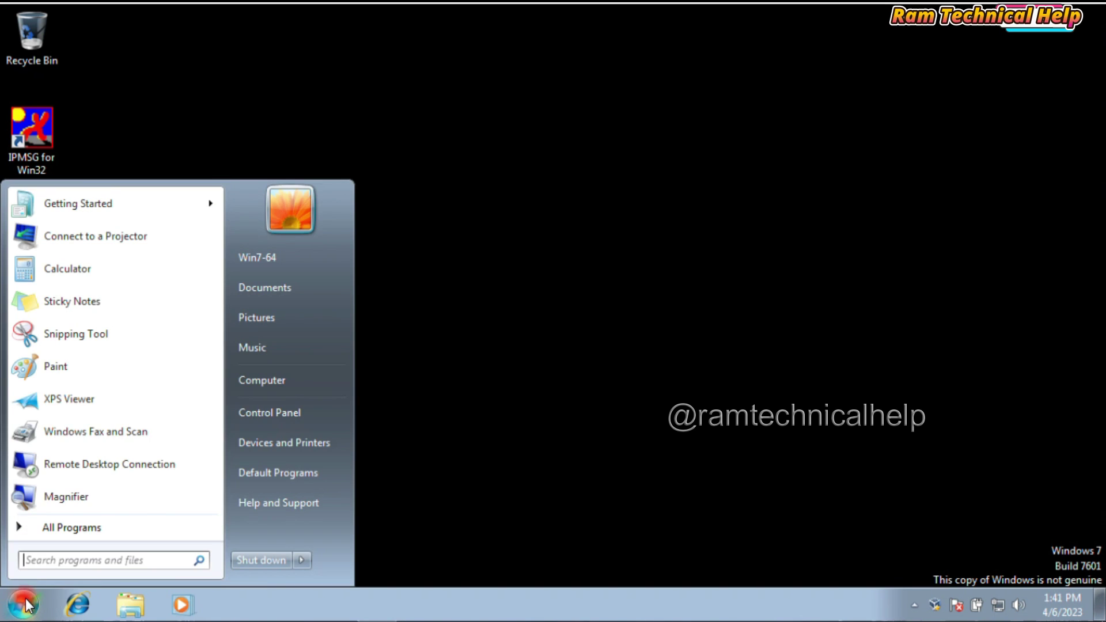
right_click(295, 385)
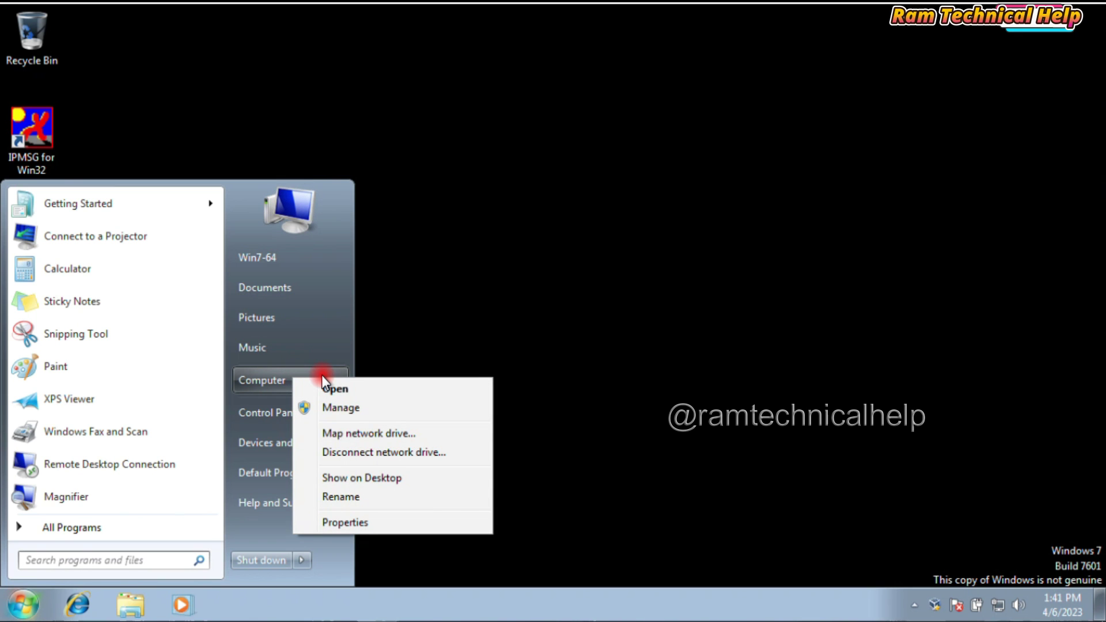
click(355, 521)
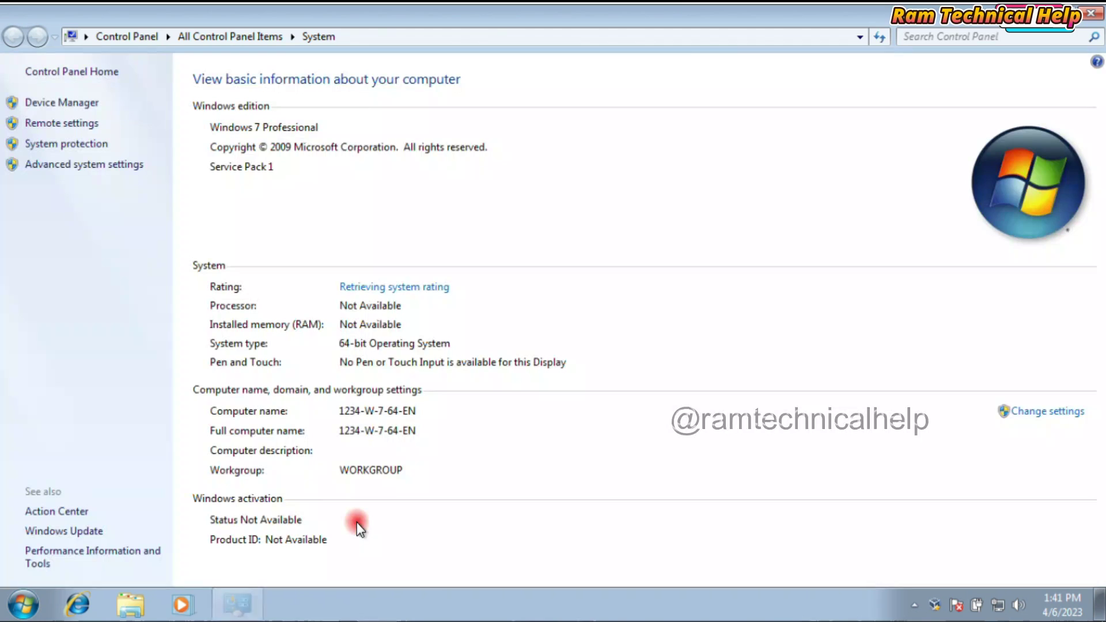